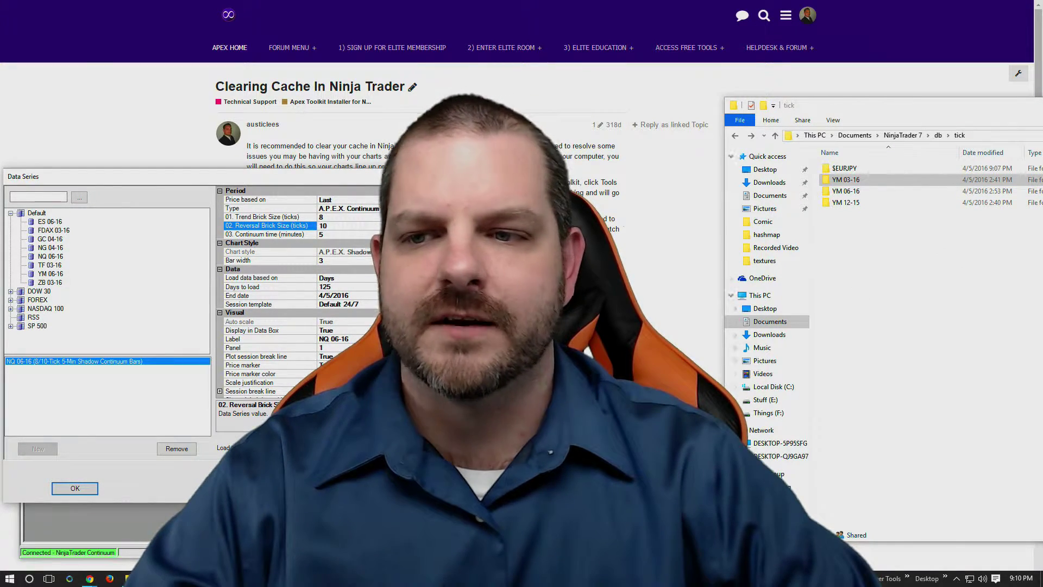
# Confirm the Data Series settings to load the NQ 06-16 chart, and move the Control Center up over the chart
pyautogui.moveTo(162, 174); pyautogui.dragTo(165, 160)
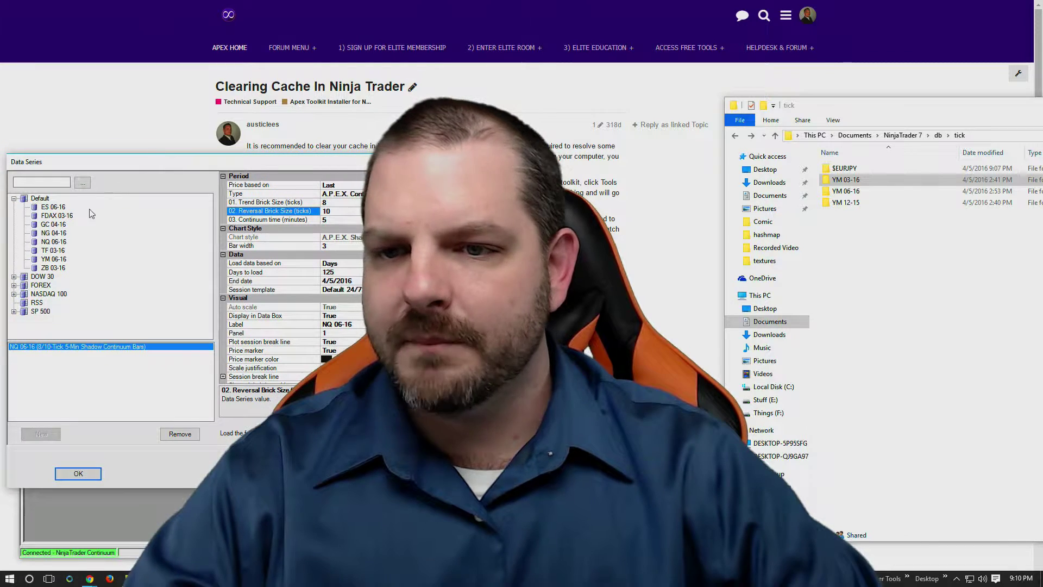
pyautogui.click(78, 473)
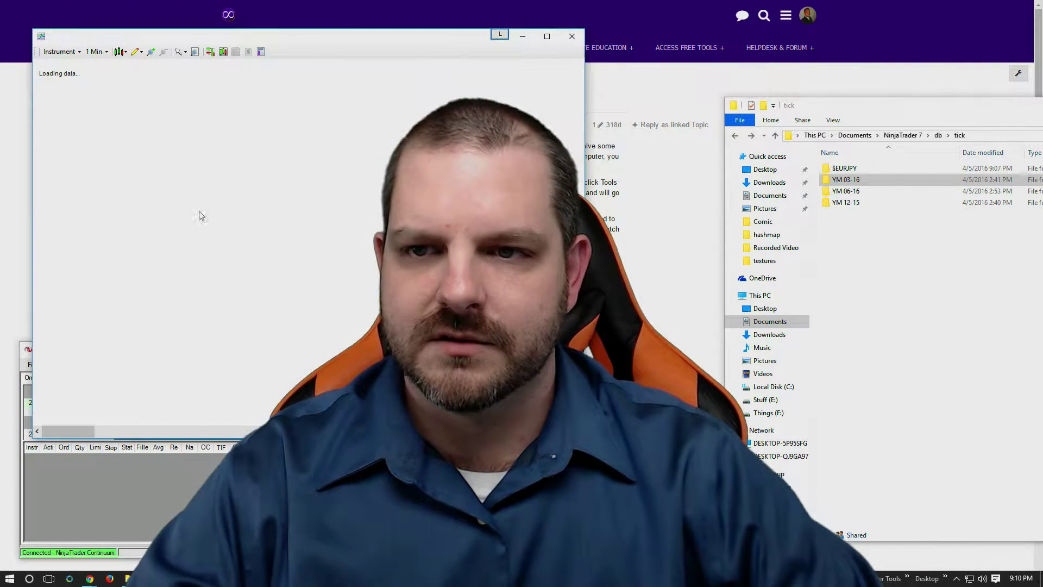
pyautogui.click(78, 473)
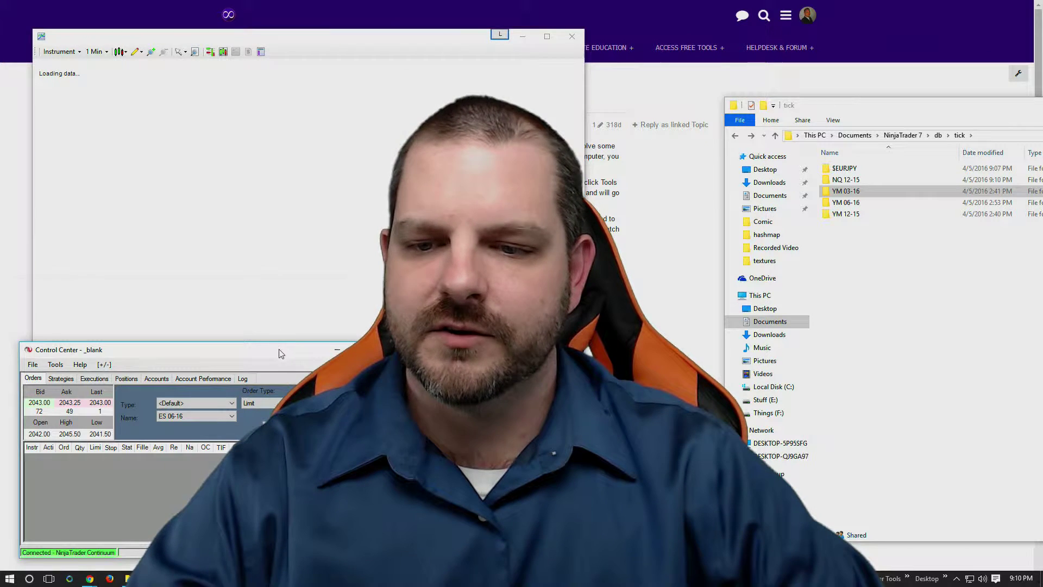
pyautogui.moveTo(266, 350); pyautogui.dragTo(261, 204)
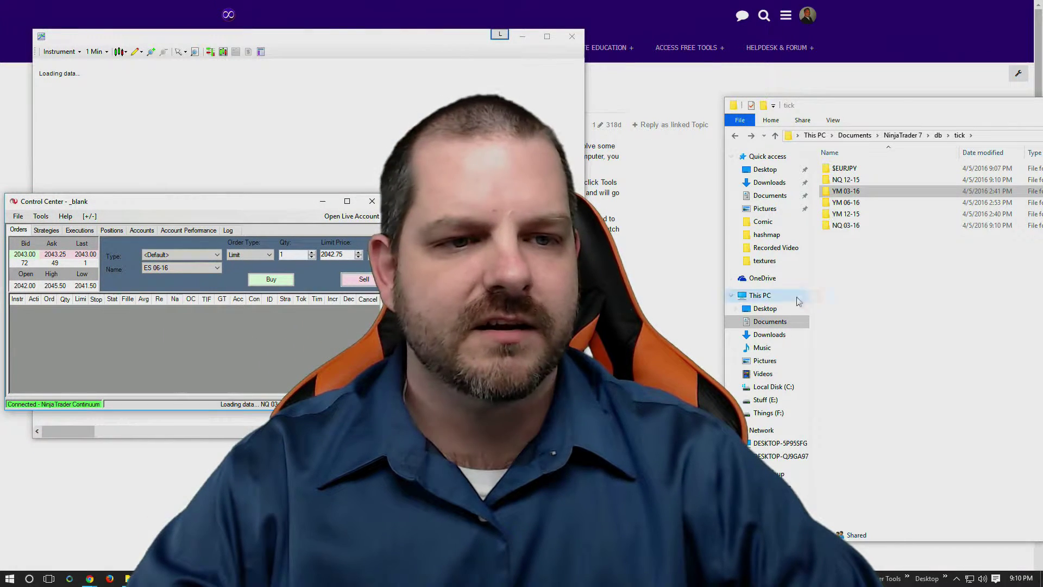
# Check the NQ 03-16 and NQ 12-15 tick data folders and return to the tick folder
pyautogui.doubleClick(846, 180)
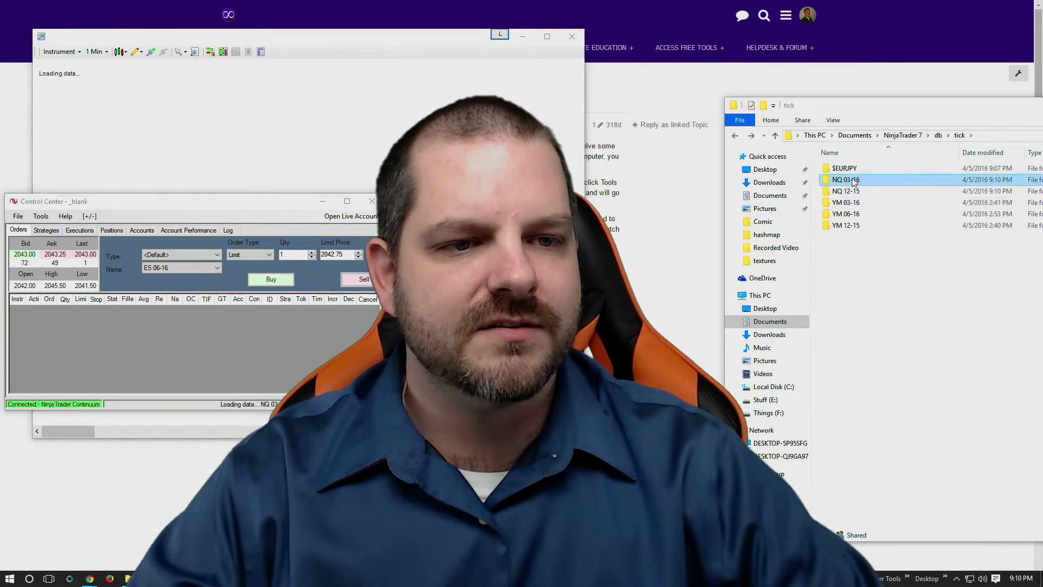
pyautogui.moveTo(930, 108); pyautogui.dragTo(829, 89)
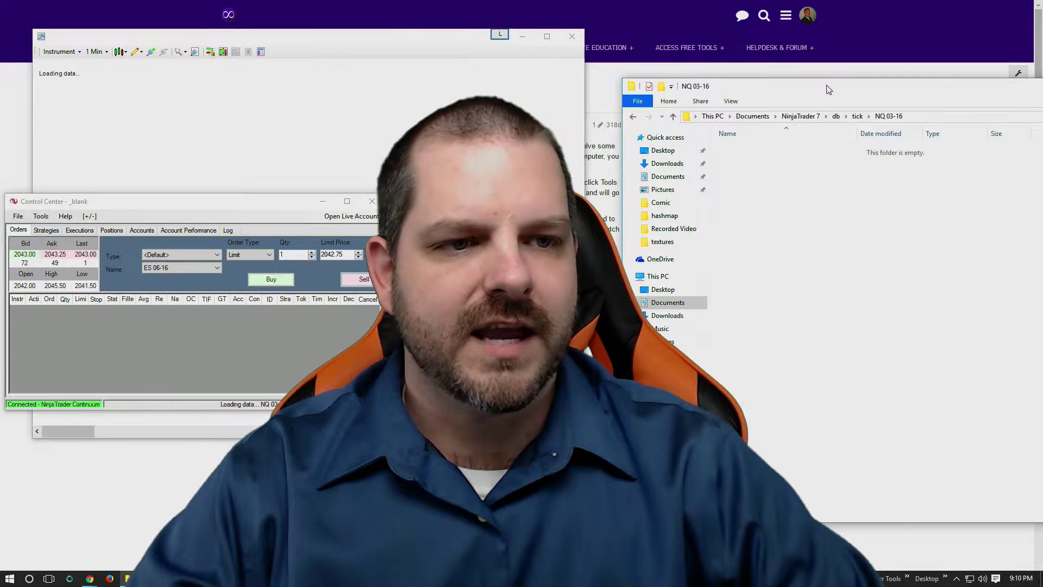
pyautogui.click(856, 116)
pyautogui.doubleClick(752, 173)
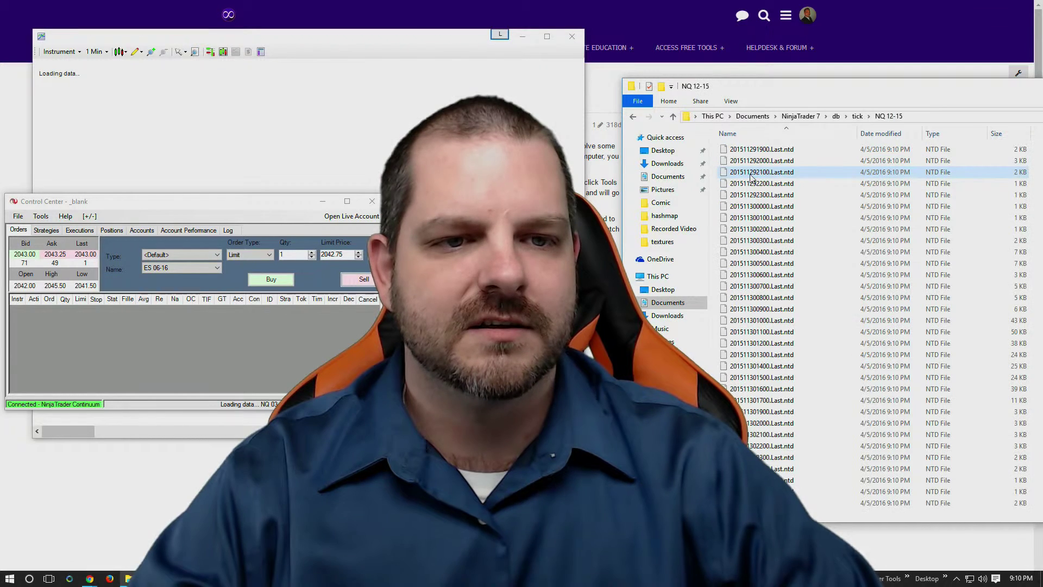
pyautogui.click(856, 116)
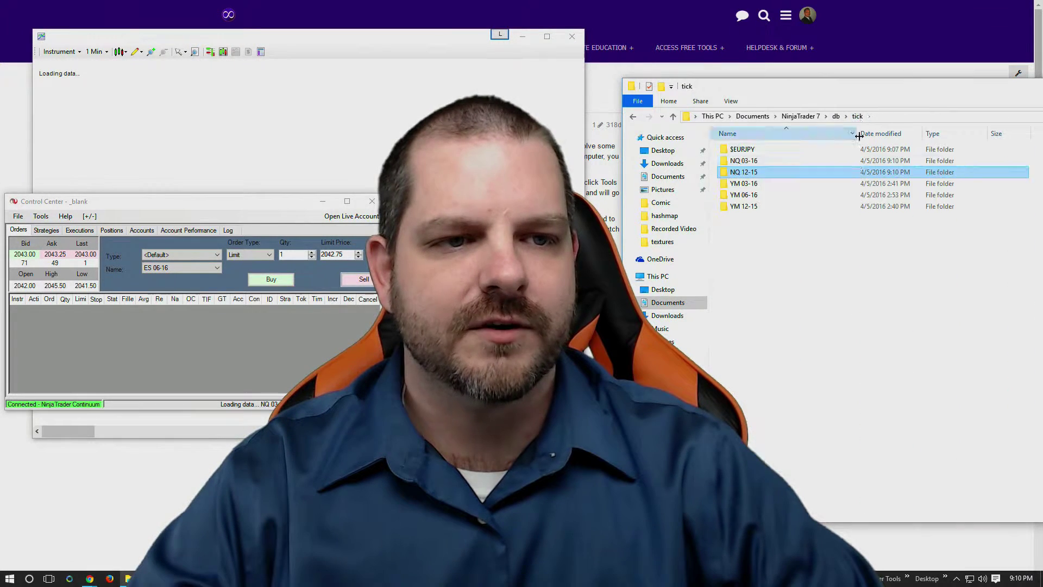
# Examine the dates and sizes of the tick data files in the NQ 03-16 folder and return to the tick folder
pyautogui.doubleClick(777, 163)
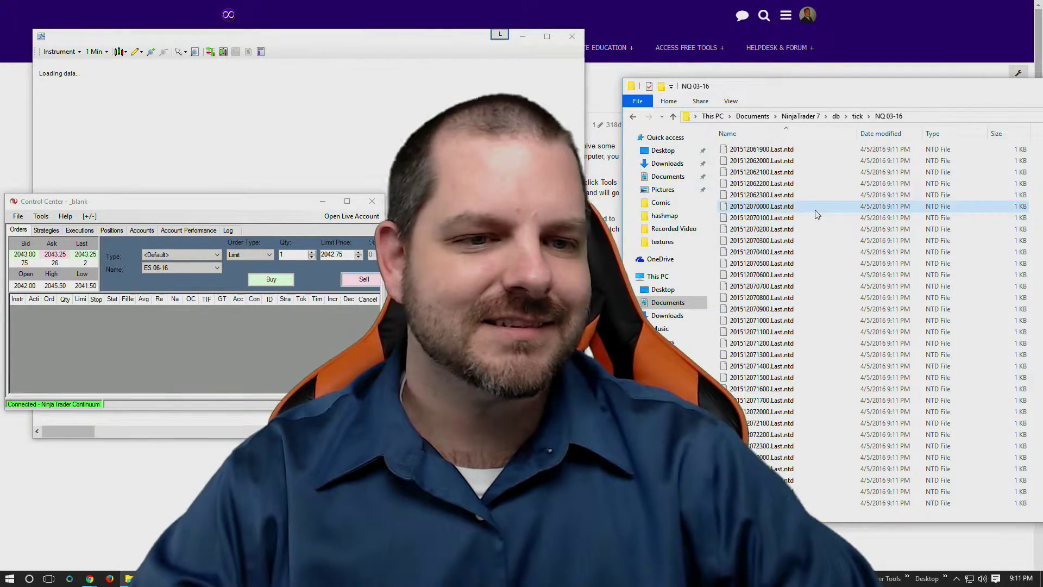
pyautogui.scroll(-4, 816, 213)
pyautogui.scroll(-10, 817, 213)
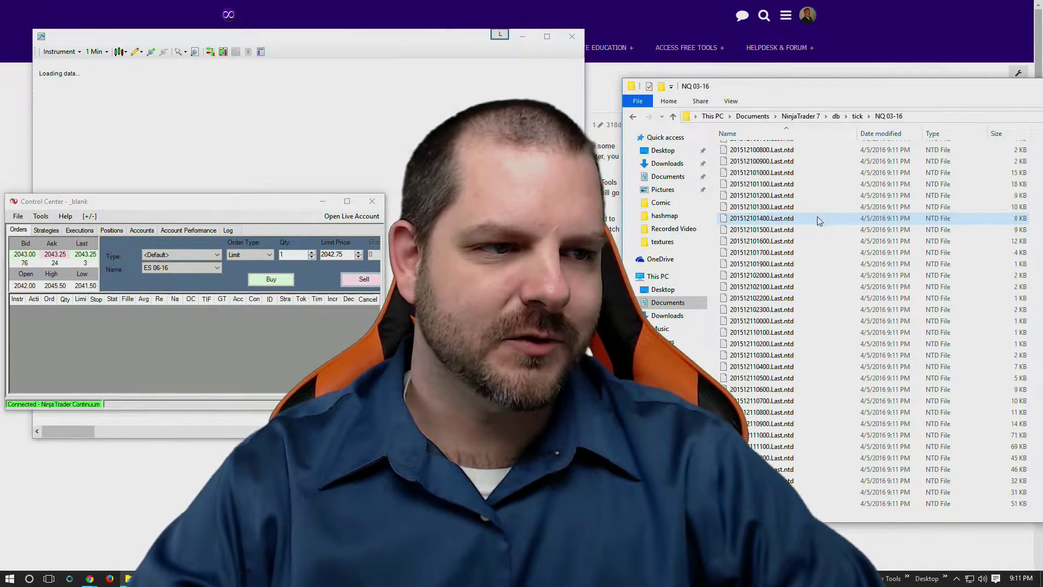
pyautogui.scroll(-20, 817, 241)
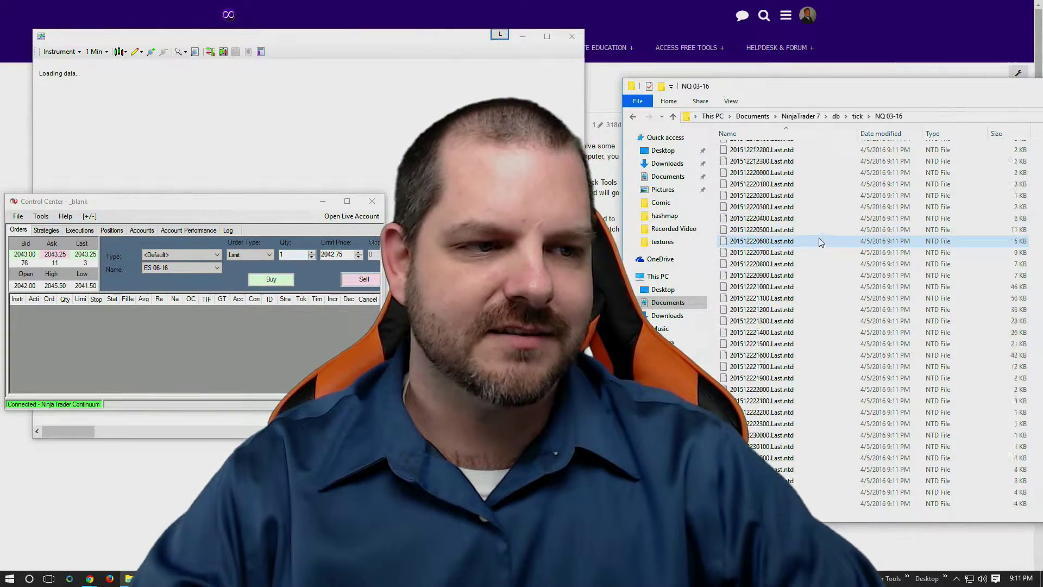
pyautogui.scroll(-20, 825, 249)
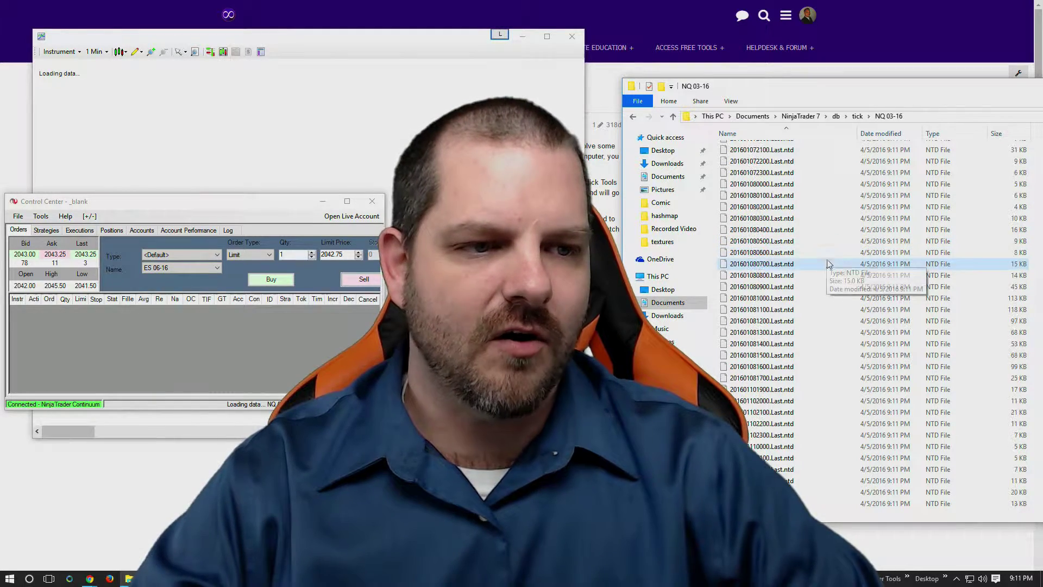
pyautogui.scroll(15, 972, 256)
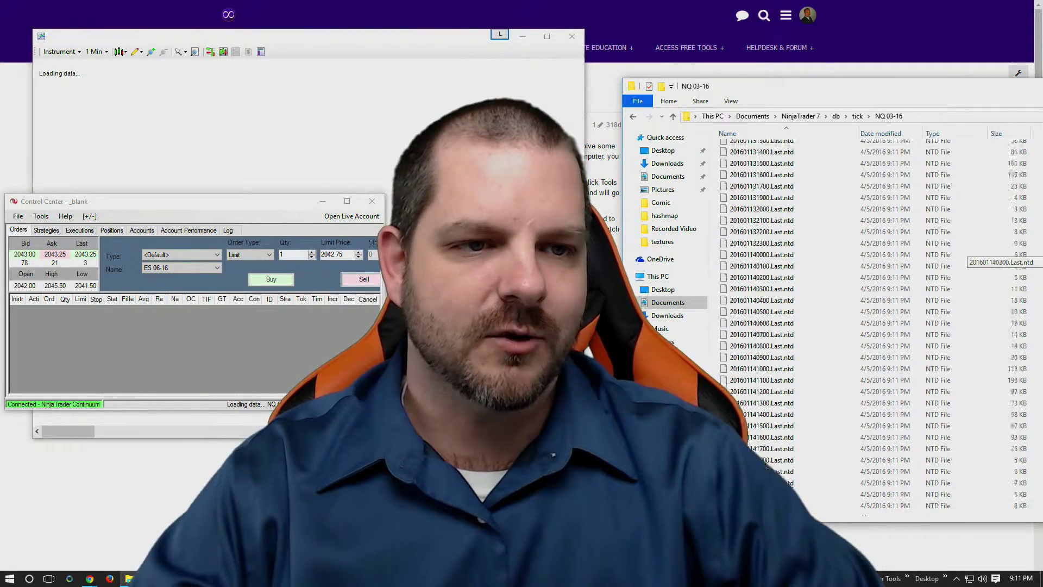
pyautogui.scroll(15, 972, 255)
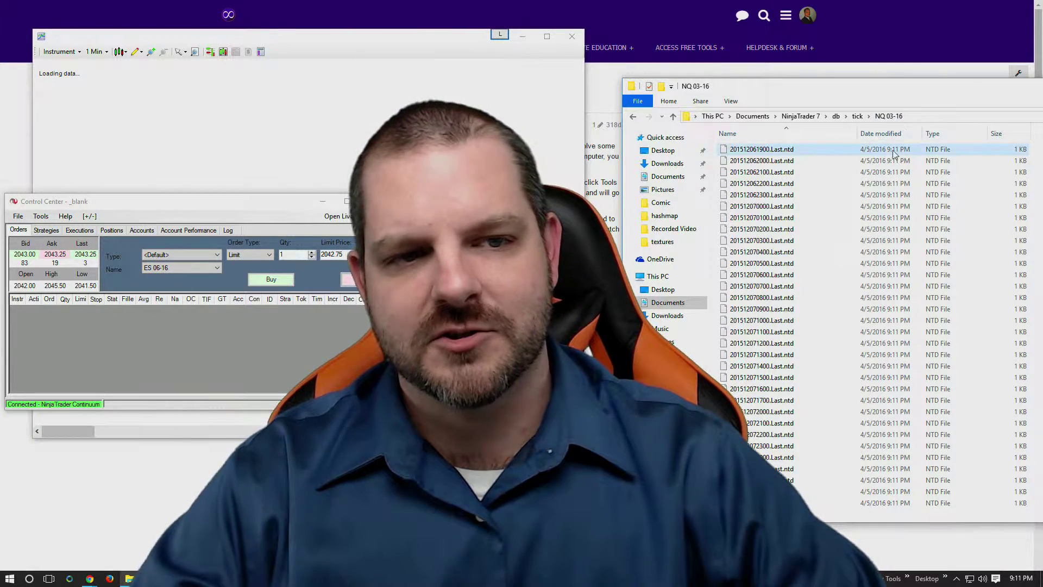
pyautogui.click(857, 115)
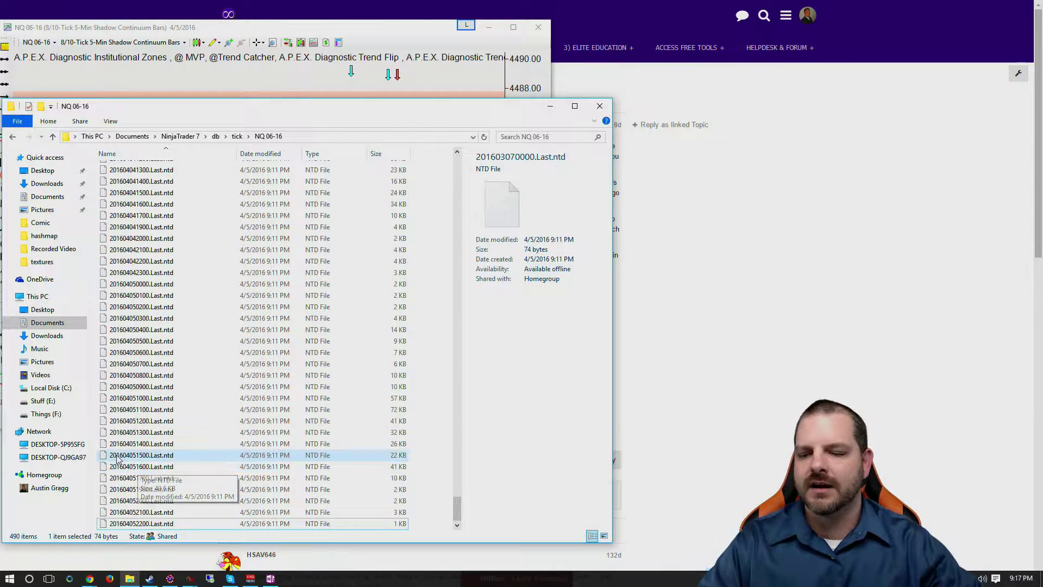
# Examine the hourly tick data files in the NQ 06-16 folder, selecting 201604010900.Last.ntd and 201604011600.Last.ntd to compare their details
pyautogui.moveTo(216, 119); pyautogui.dragTo(278, 116)
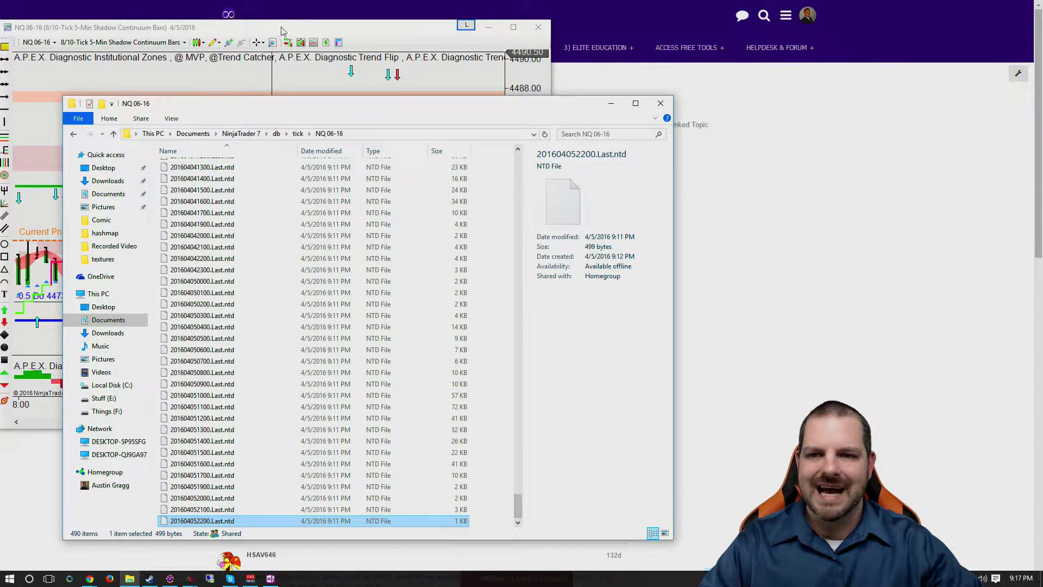
pyautogui.click(326, 85)
pyautogui.click(569, 113)
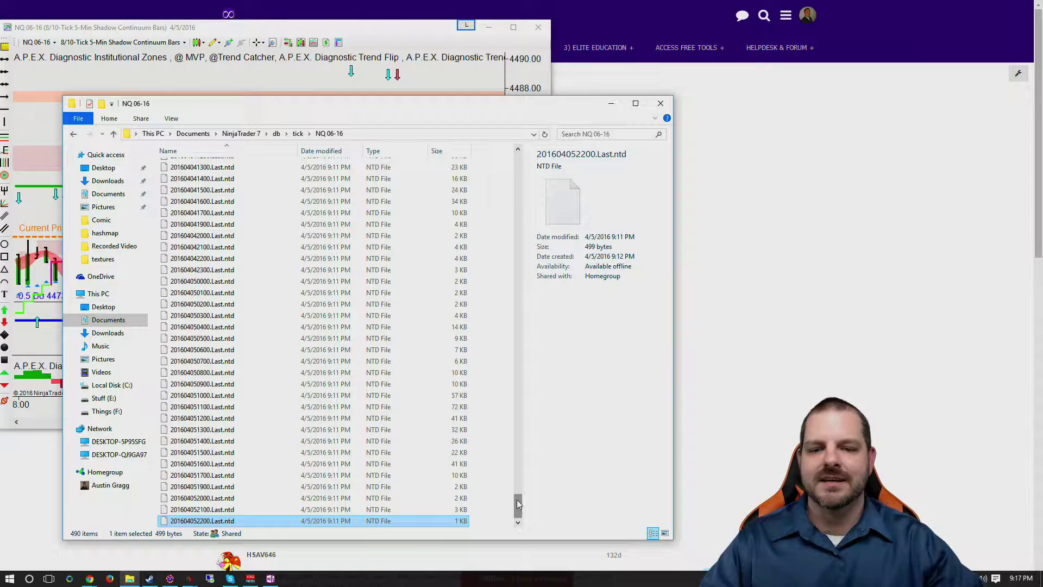
pyautogui.moveTo(518, 504); pyautogui.dragTo(518, 478)
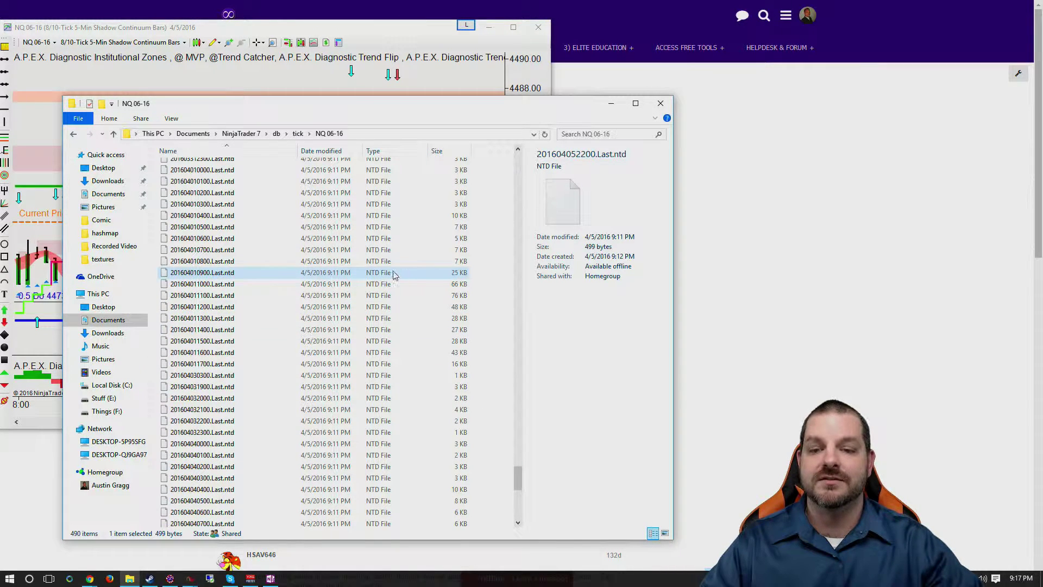
pyautogui.click(218, 276)
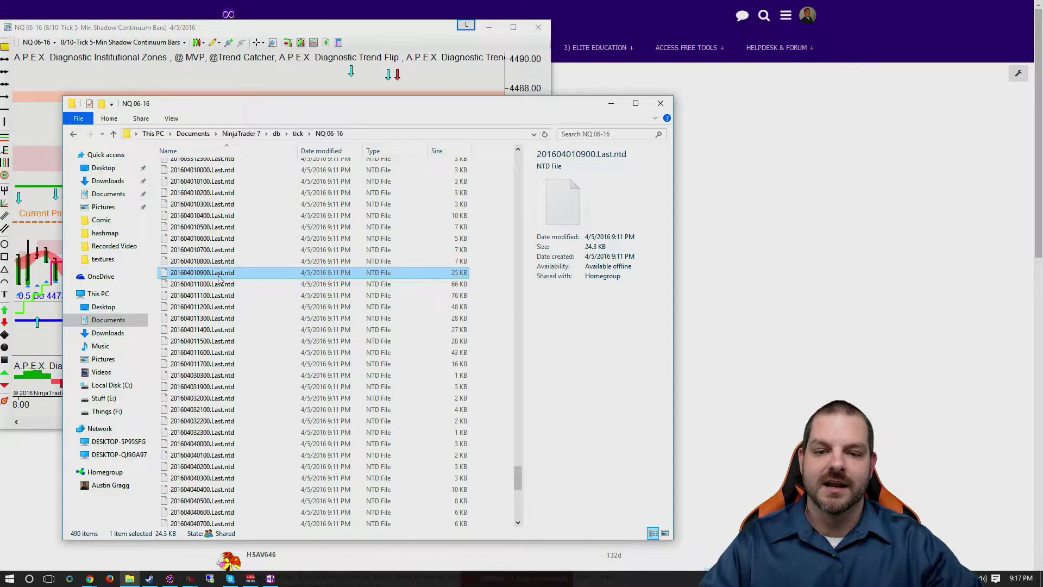
pyautogui.click(219, 354)
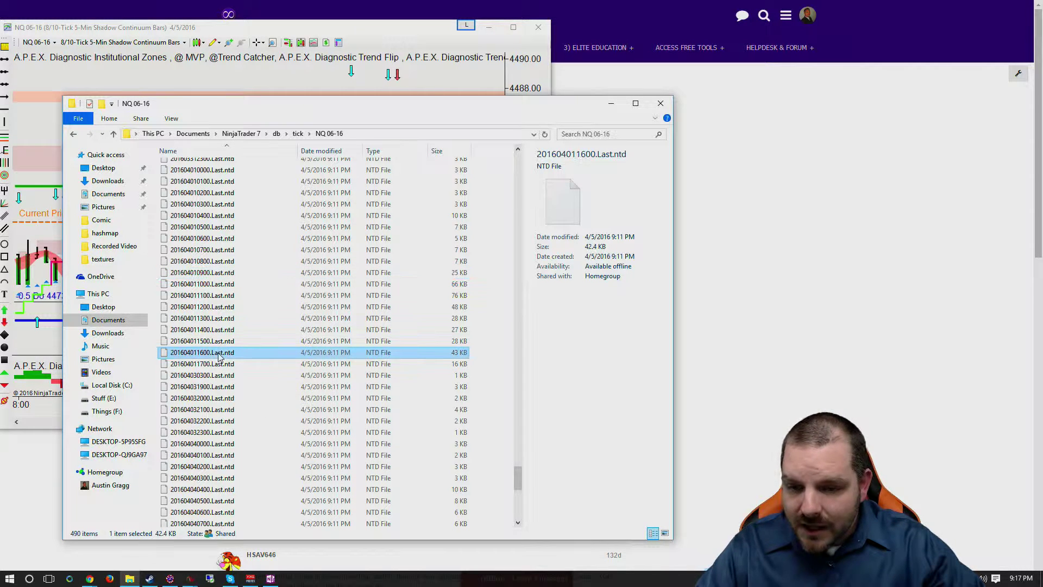
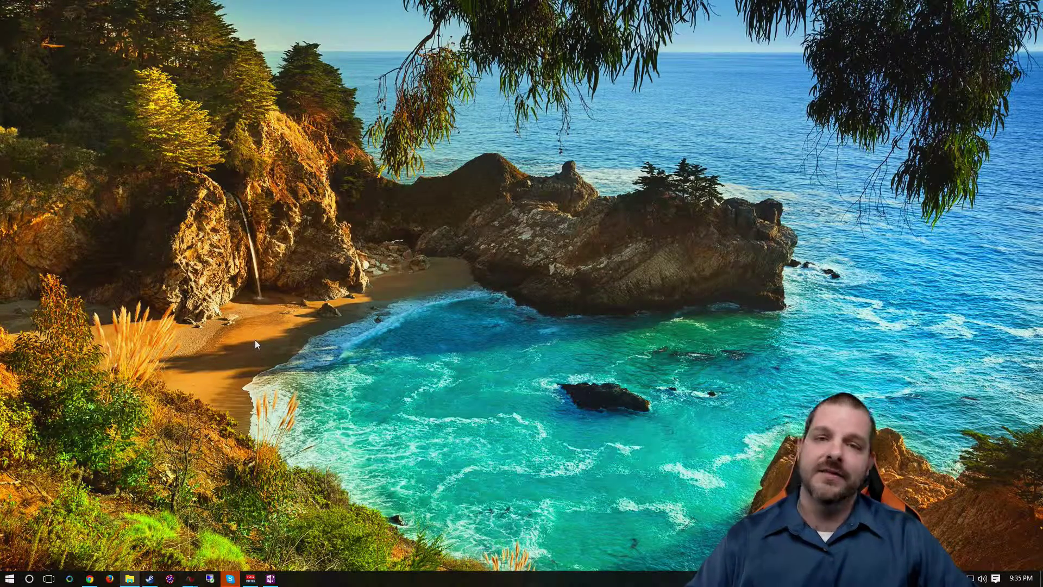
# Switch to File Explorer, check the files in the NQ 12-15 folder and go up to the tick folder
pyautogui.click(130, 579)
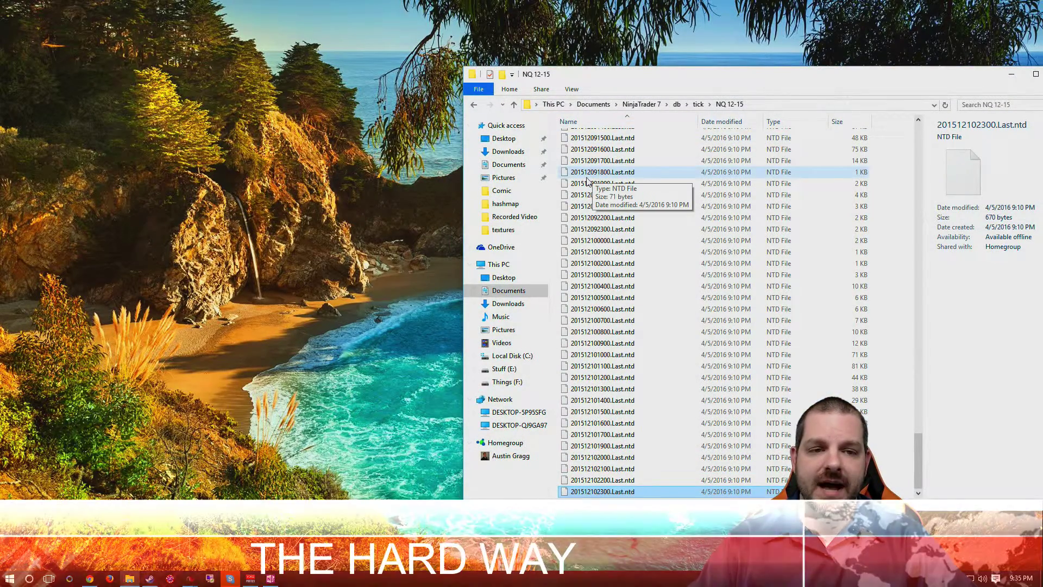
pyautogui.click(588, 175)
pyautogui.click(603, 264)
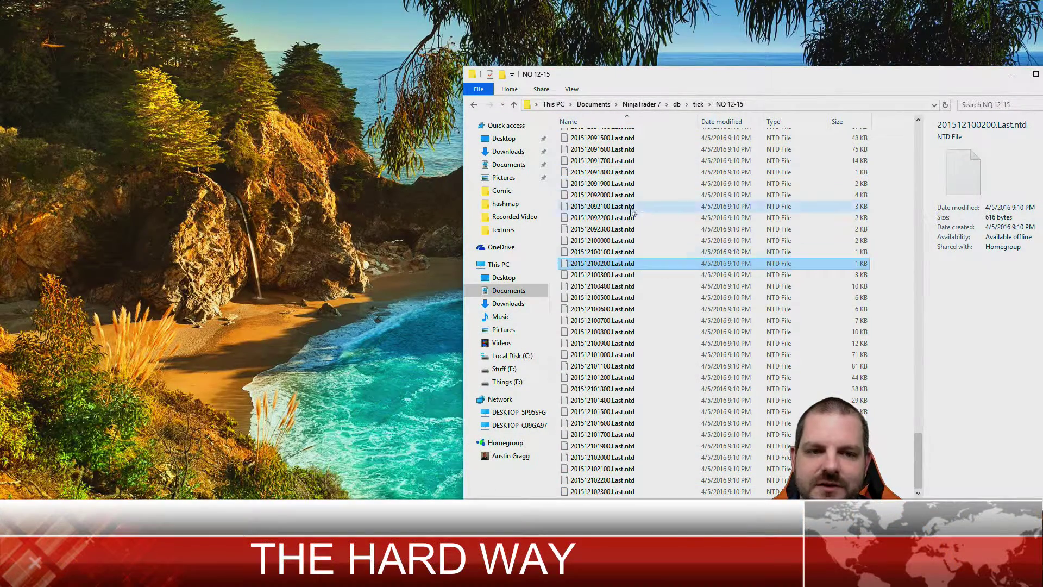
pyautogui.click(698, 104)
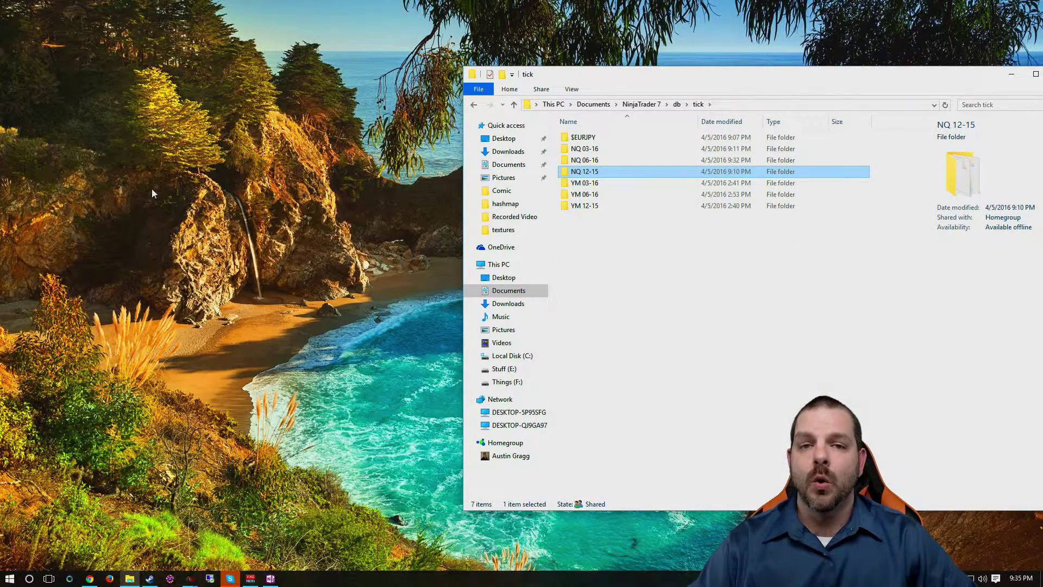
# Open the Apex Investing Toolkit for NinjaTrader and look up its entry in the Windows search with "ap"
pyautogui.click(170, 578)
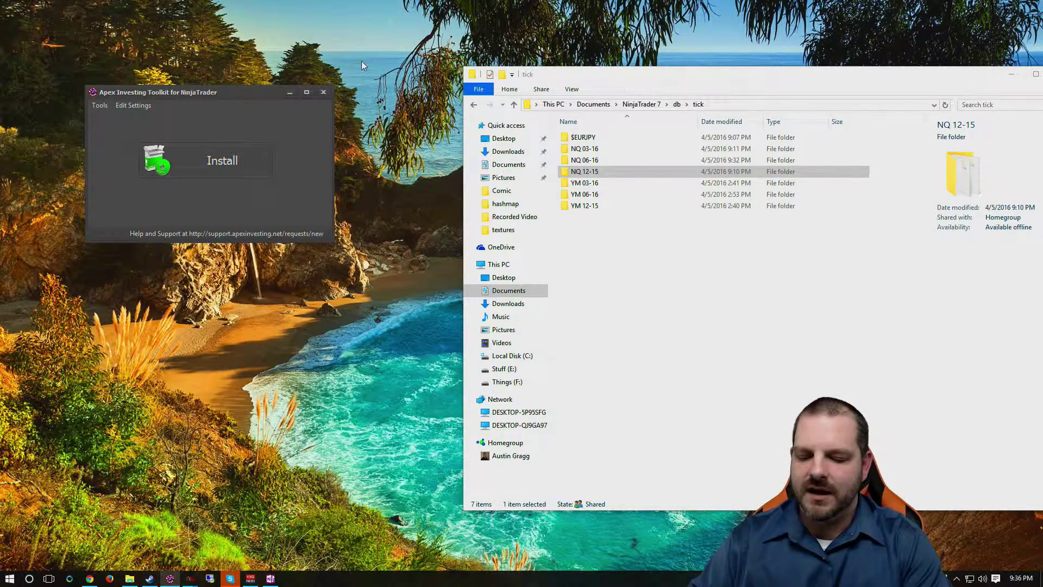
pyautogui.press('super')
pyautogui.press('super')
pyautogui.write('ap')
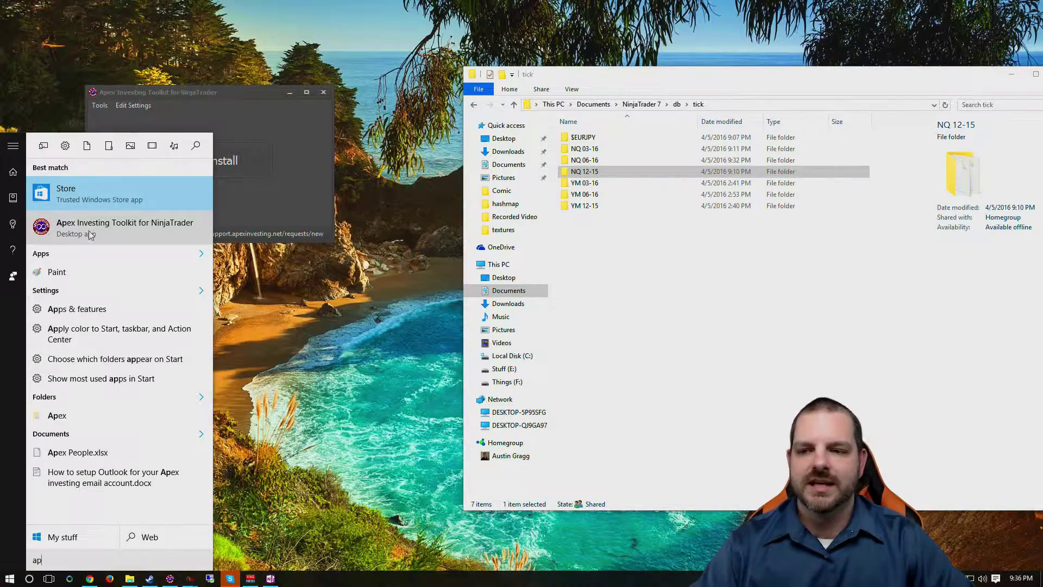
pyautogui.press('Escape')
pyautogui.moveTo(189, 93); pyautogui.dragTo(168, 90)
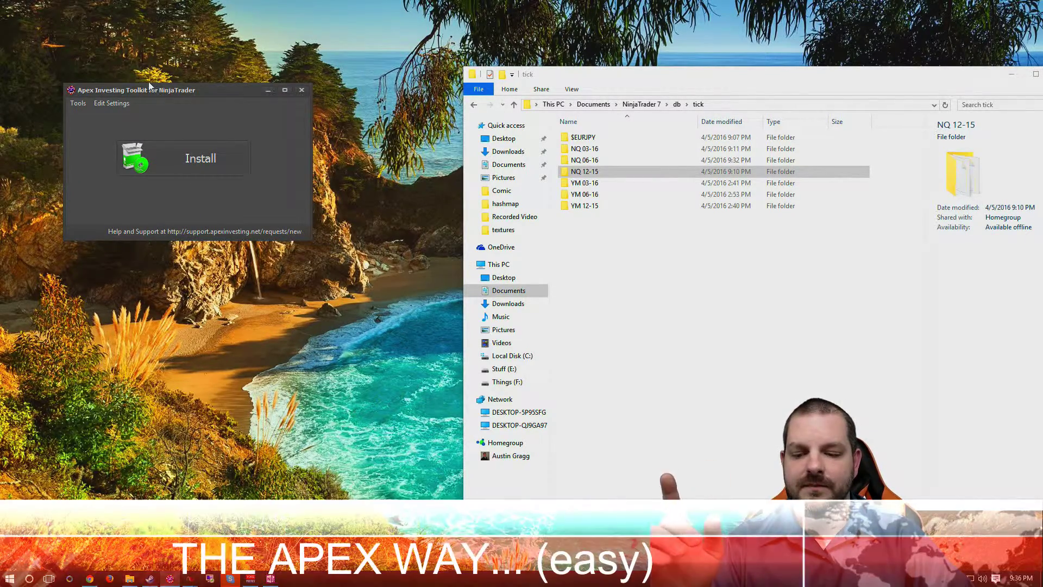
# Clear Recent NinjaTrader's Data Cache with the toolkit and agree to proceed
pyautogui.click(80, 101)
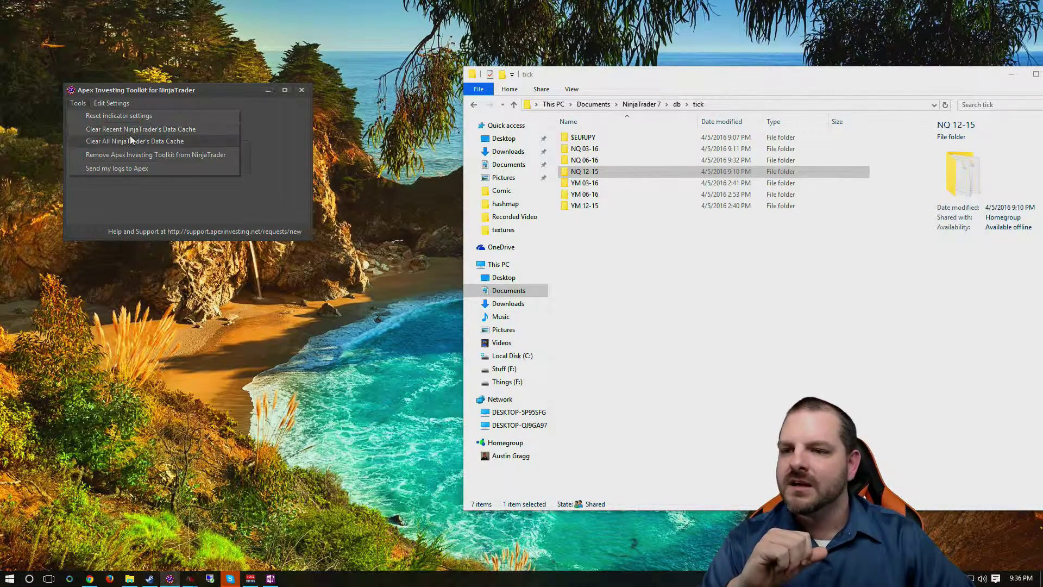
pyautogui.click(166, 129)
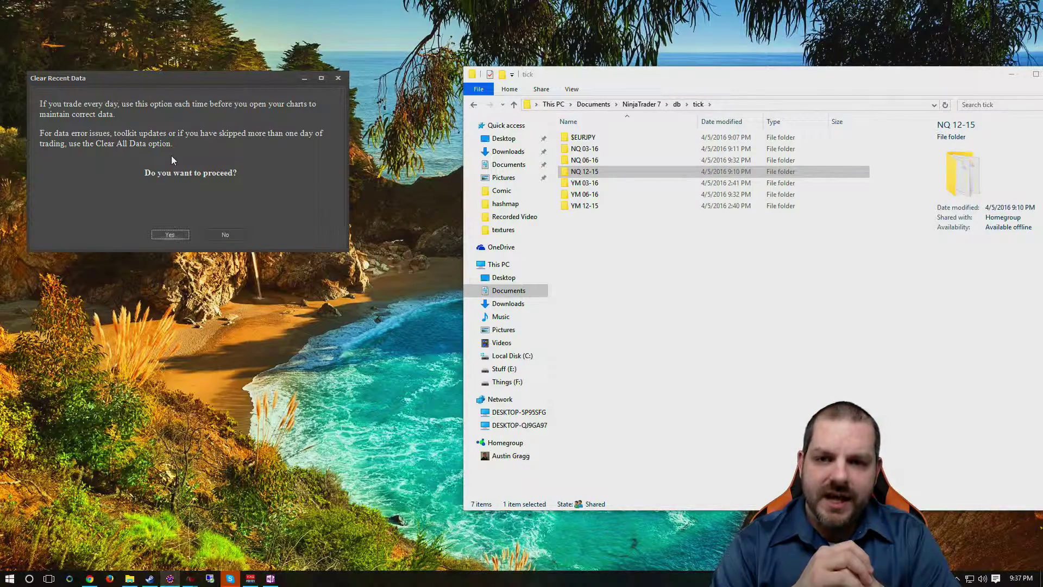
pyautogui.click(174, 236)
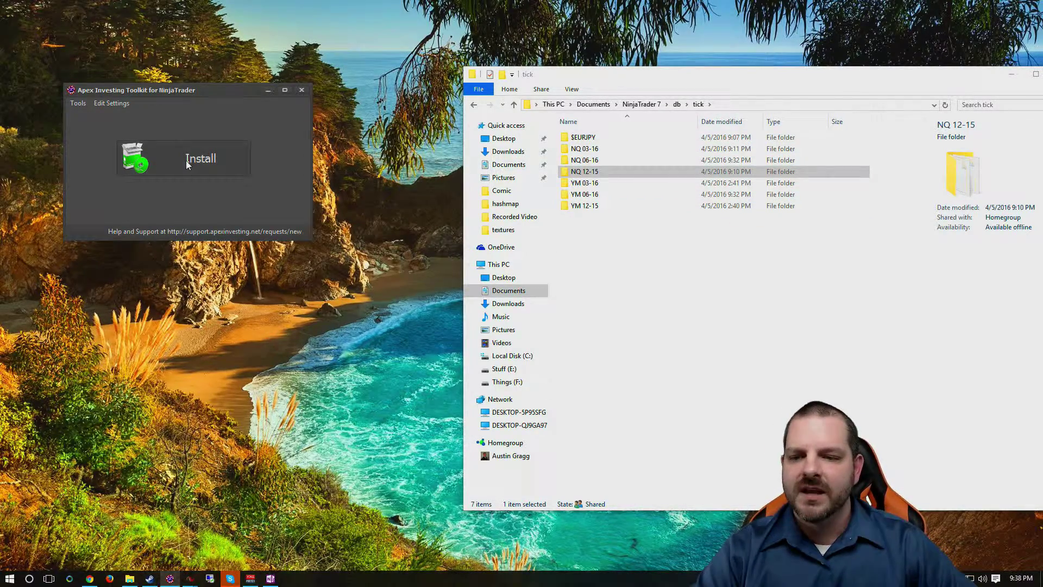
# Start Clear All NinjaTrader's Data Cache in the toolkit and agree to proceed
pyautogui.click(79, 107)
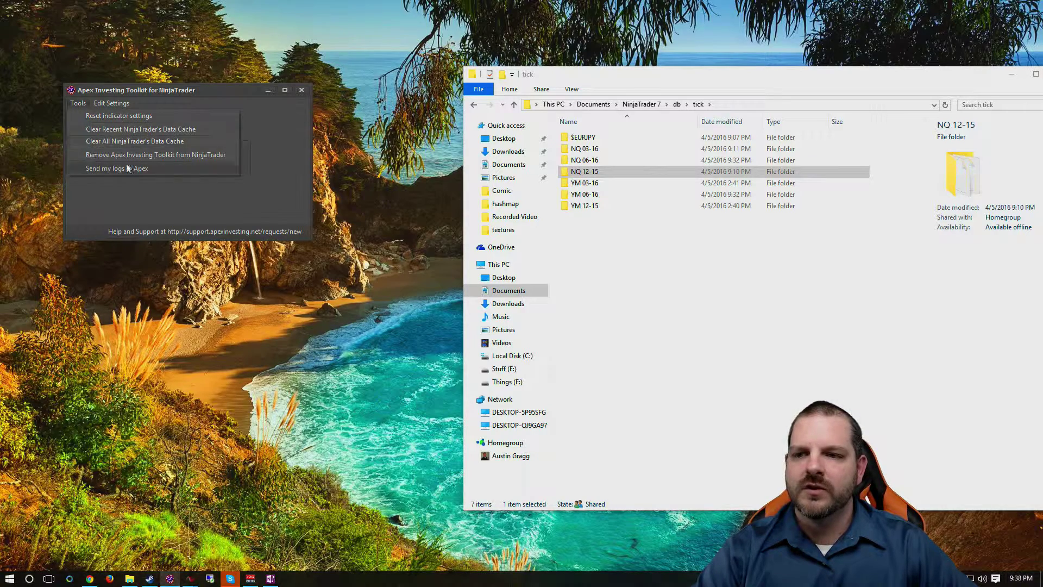
pyautogui.click(154, 143)
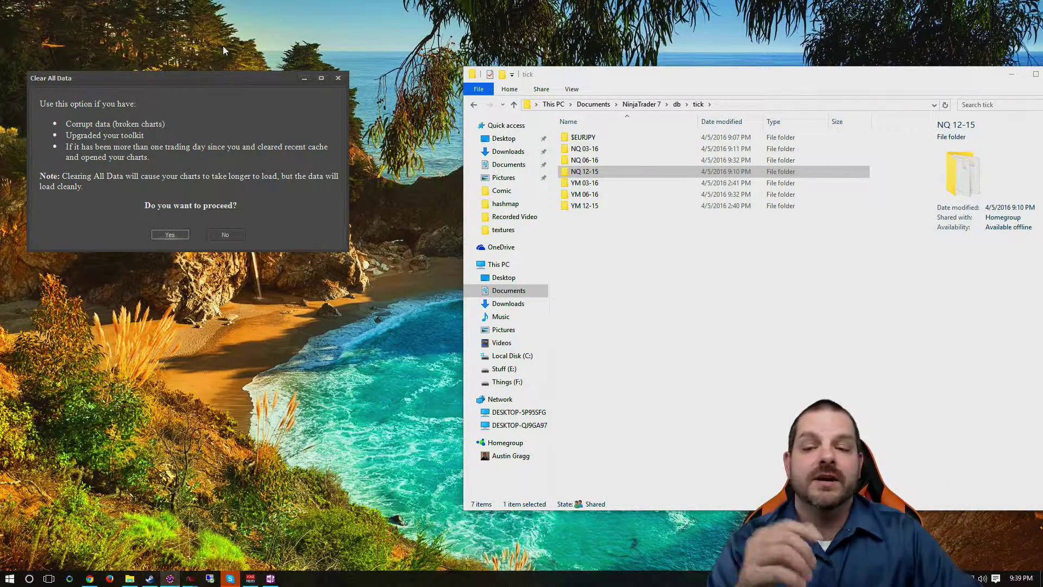
pyautogui.click(169, 235)
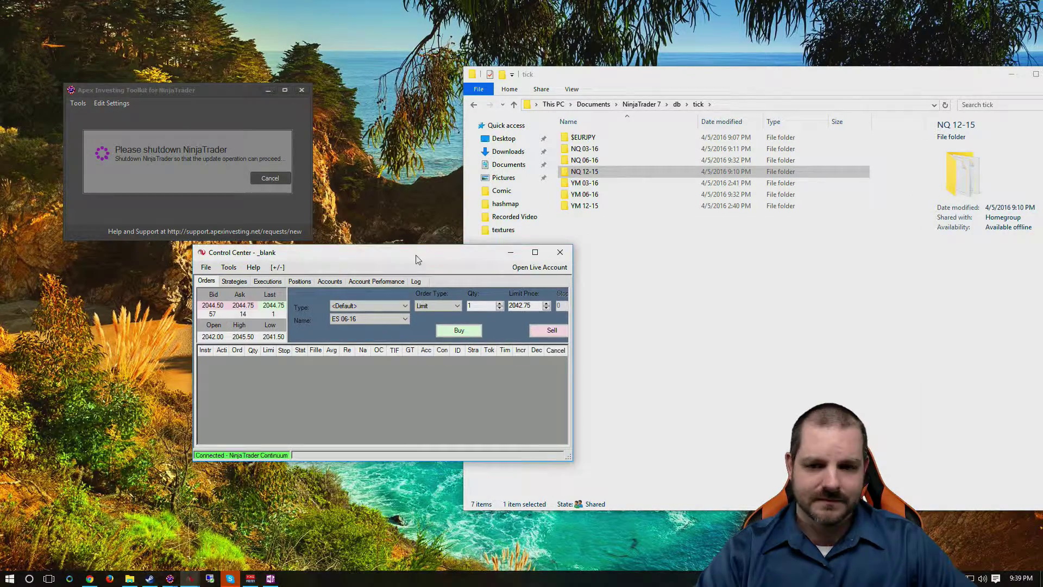
# Shut down NinjaTrader so the cache clearing can proceed, and close the Apex Investing Toolkit
pyautogui.click(560, 252)
pyautogui.click(384, 372)
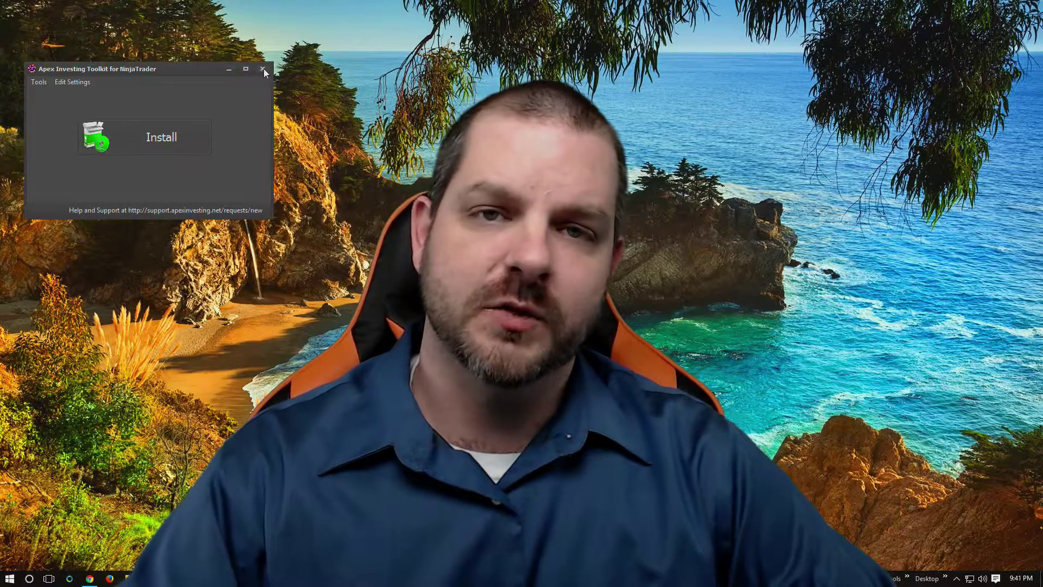
pyautogui.click(263, 70)
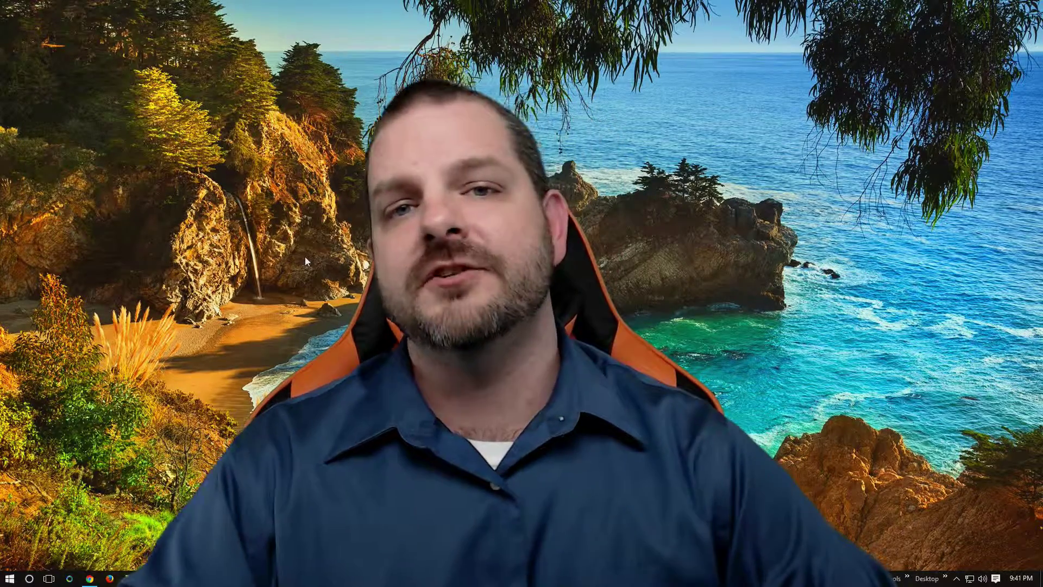